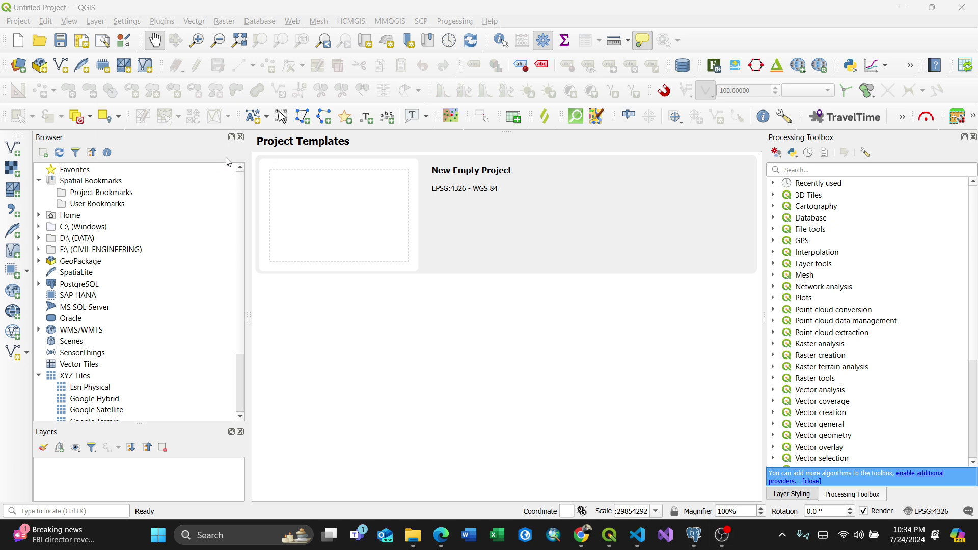
scroll(241, 378, down, 2)
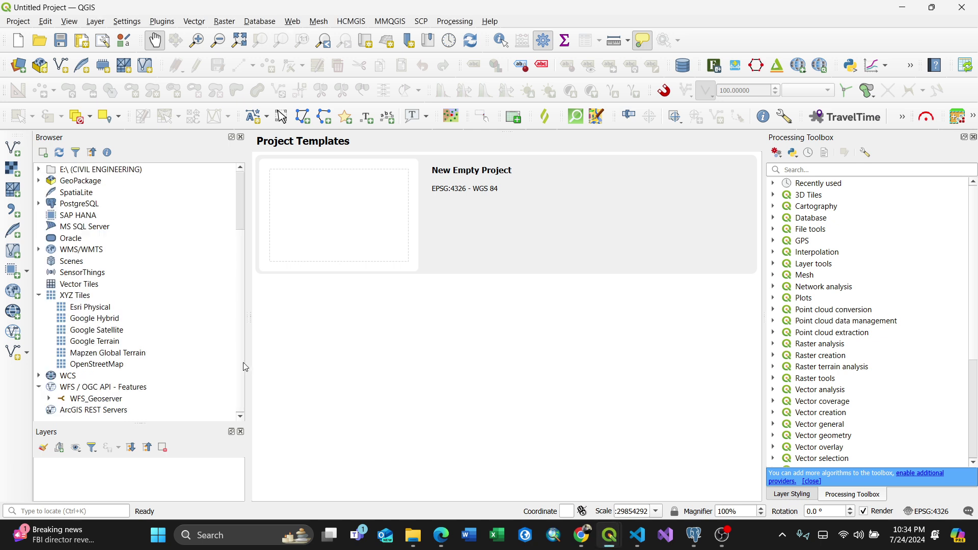
Step: Open the DB Manager briefly, then minimize it out of the way
click(260, 22)
click(275, 50)
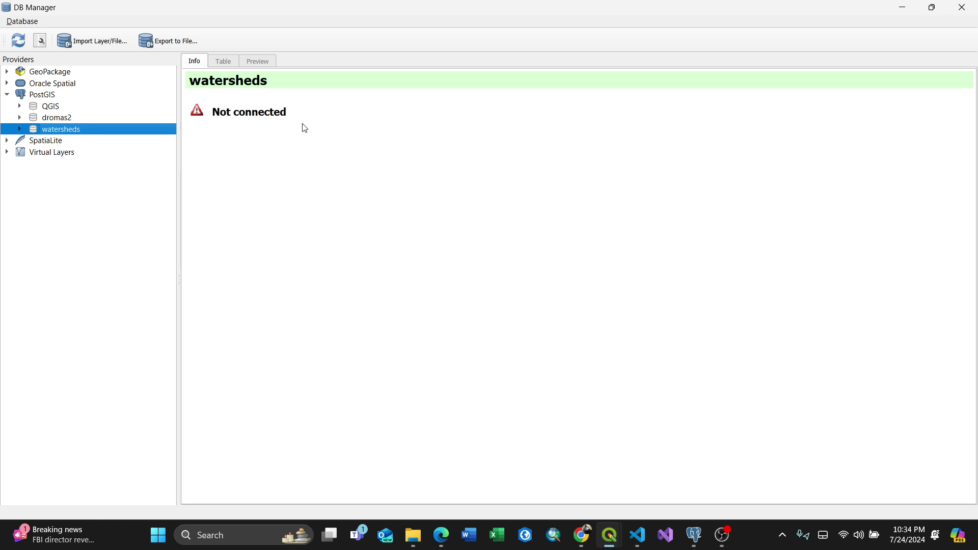
click(903, 11)
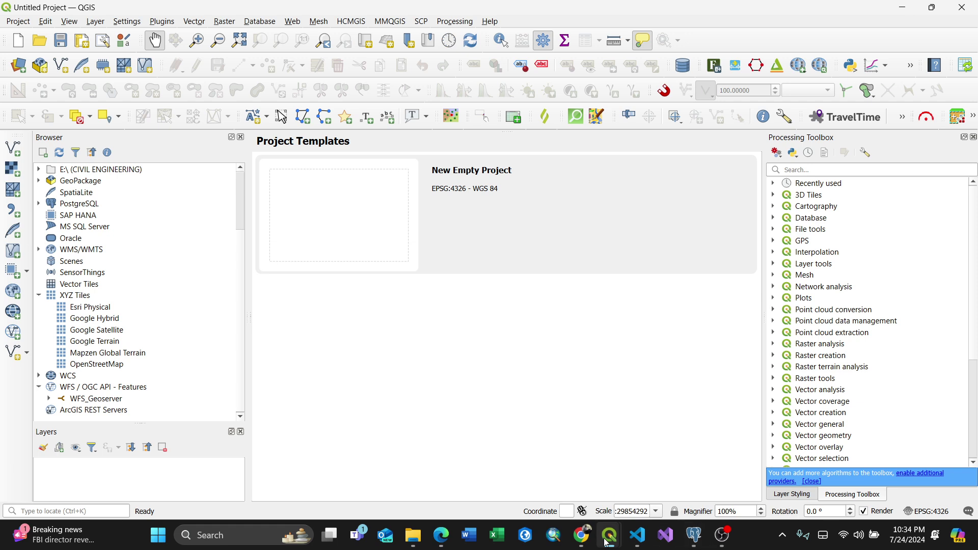
mouse_move(609, 535)
click(677, 470)
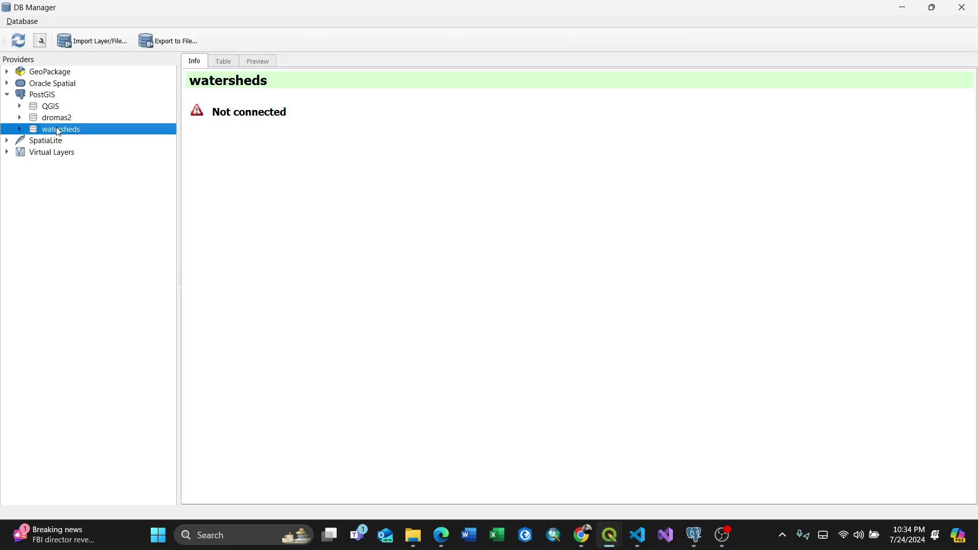
click(902, 8)
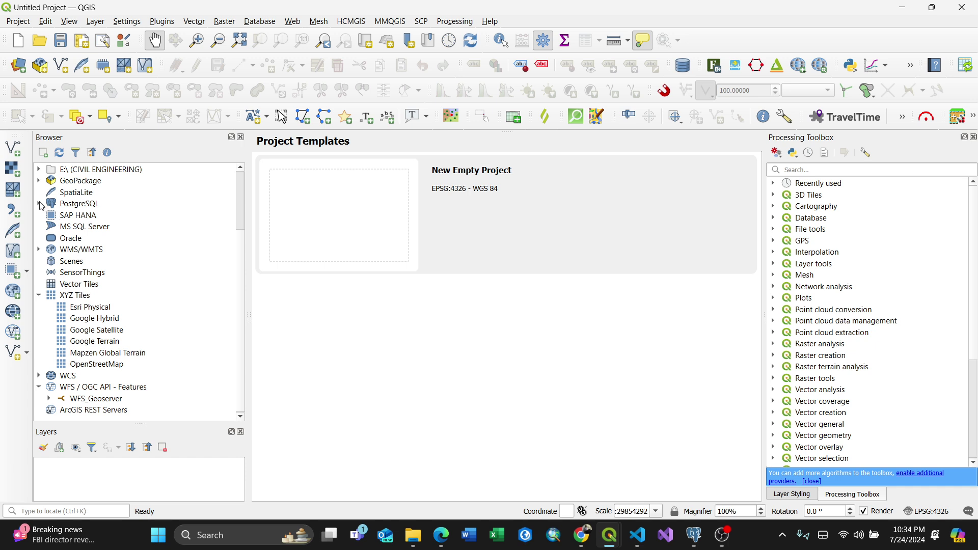
Step: Connect to the watersheds PostgreSQL database by entering username and password
double_click(85, 239)
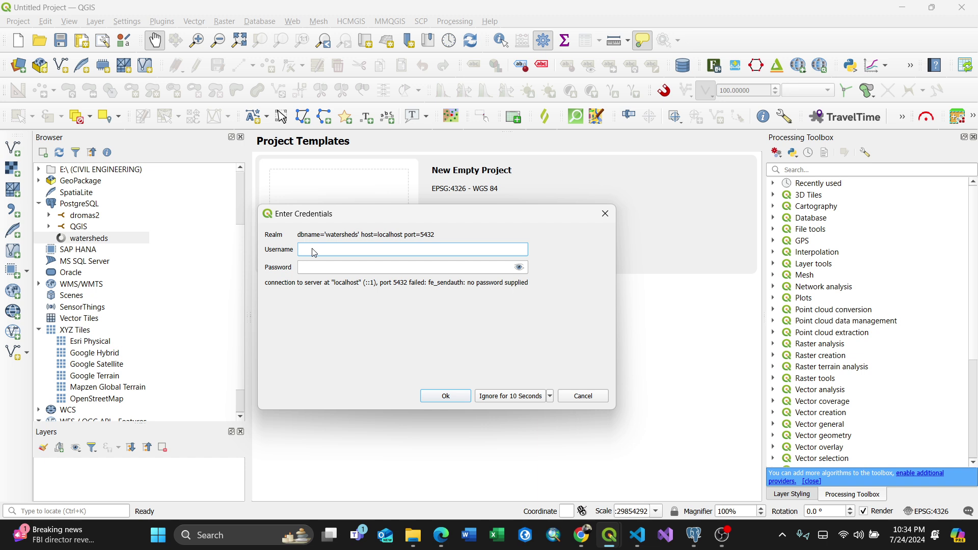
click(315, 269)
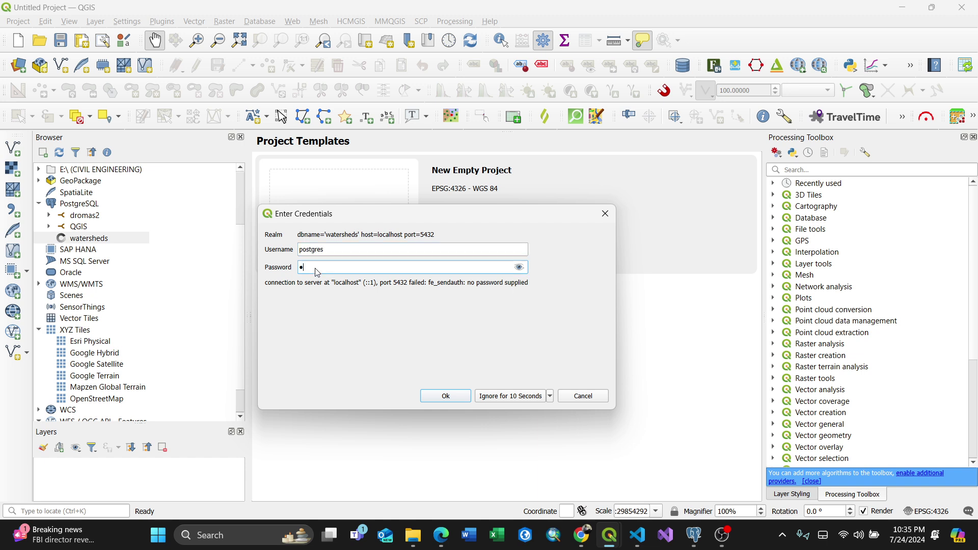
click(443, 396)
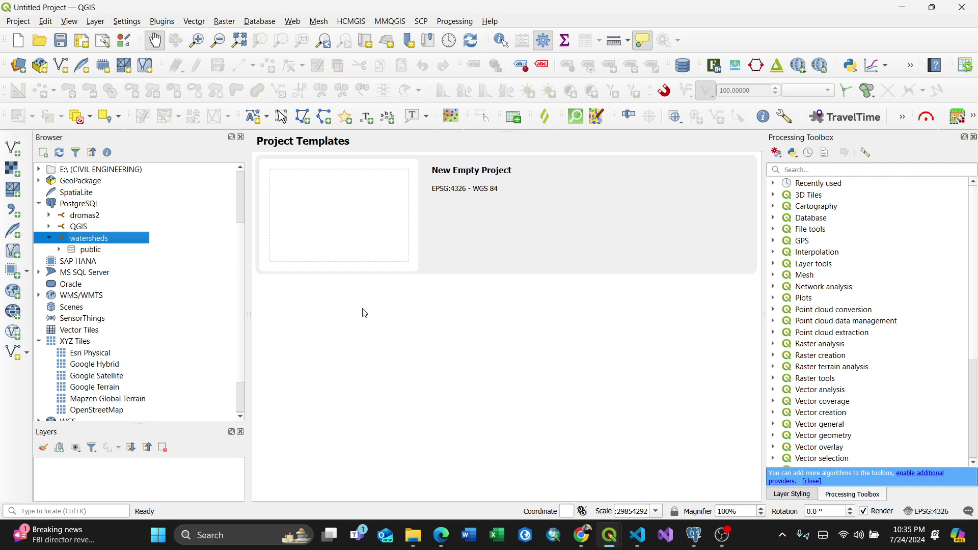
Step: Open DB Manager on PostGIS > watersheds and expand public to show mbweni basins
click(259, 21)
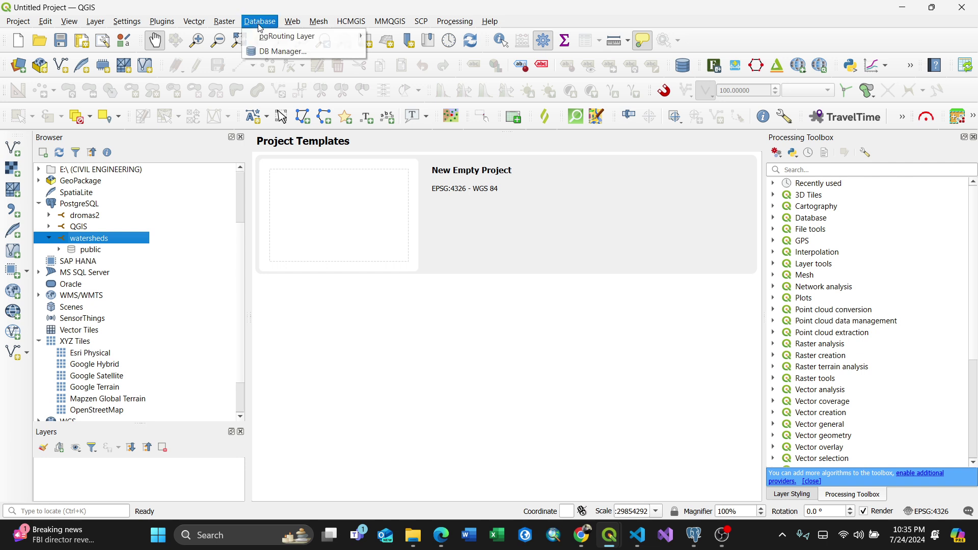
click(271, 49)
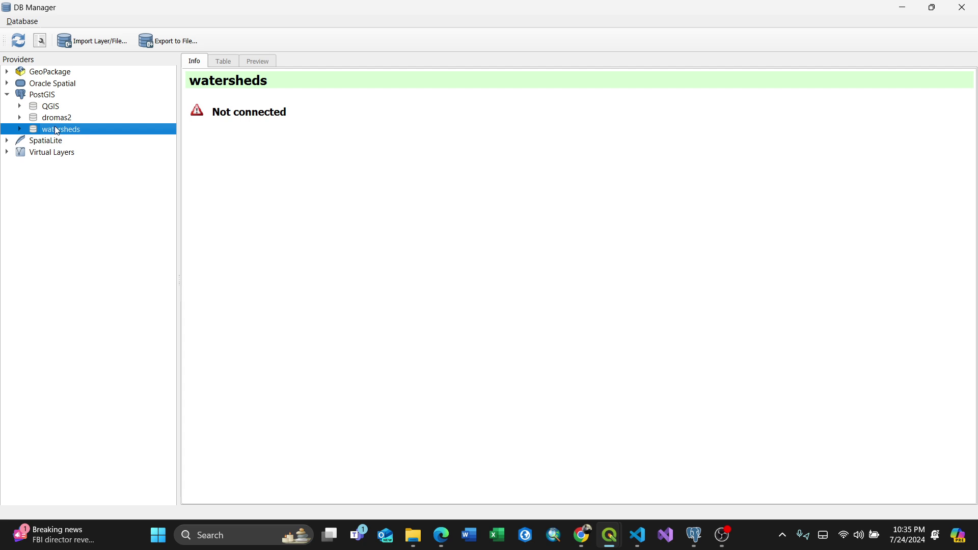
key(Up)
click(32, 129)
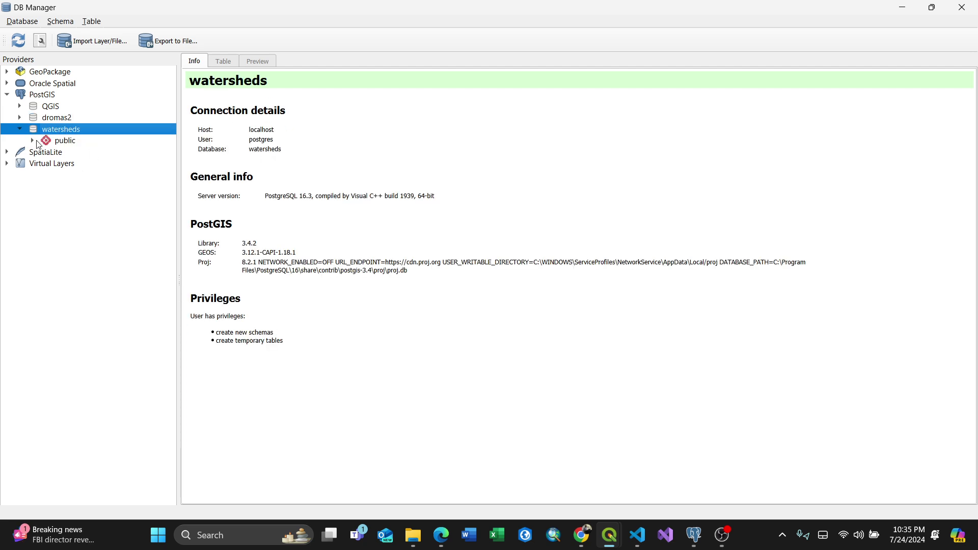
click(32, 142)
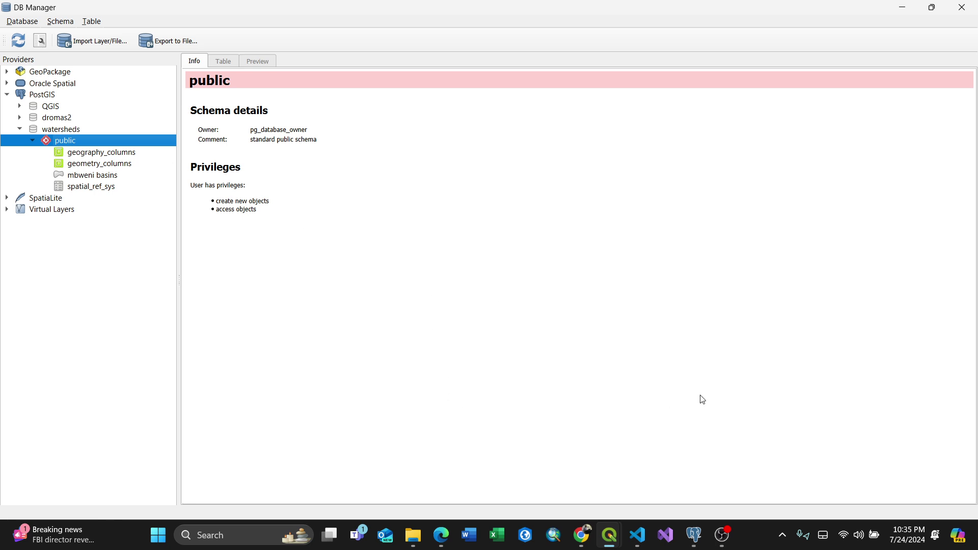
Step: Switch to pgAdmin 4 showing watersheds' public tables: mbweni basins and spatial_ref_sys
click(694, 536)
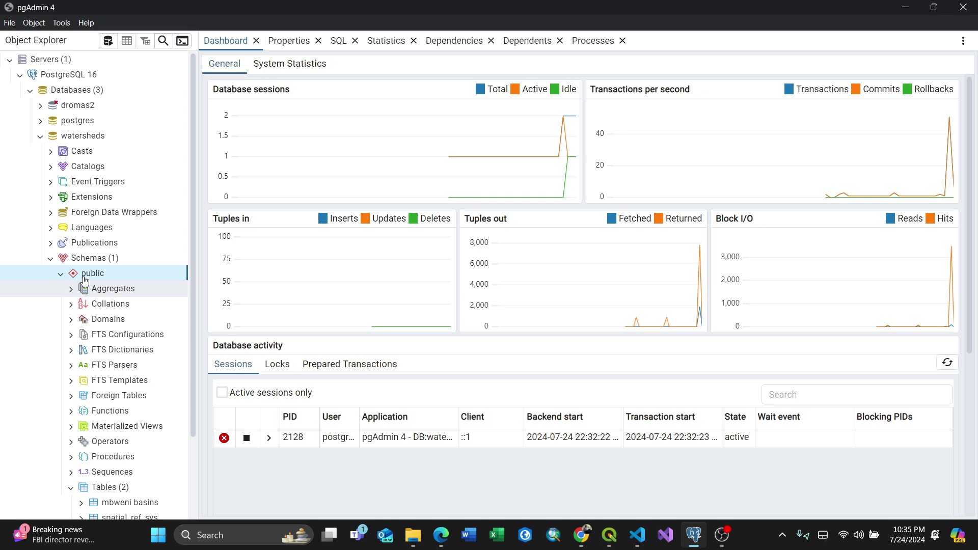
scroll(106, 194, down, 1)
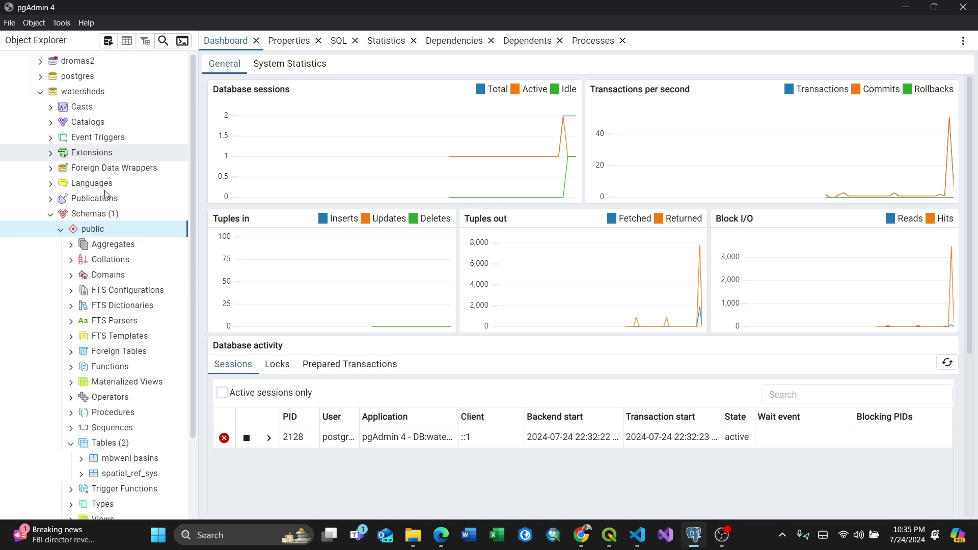
scroll(106, 193, down, 1)
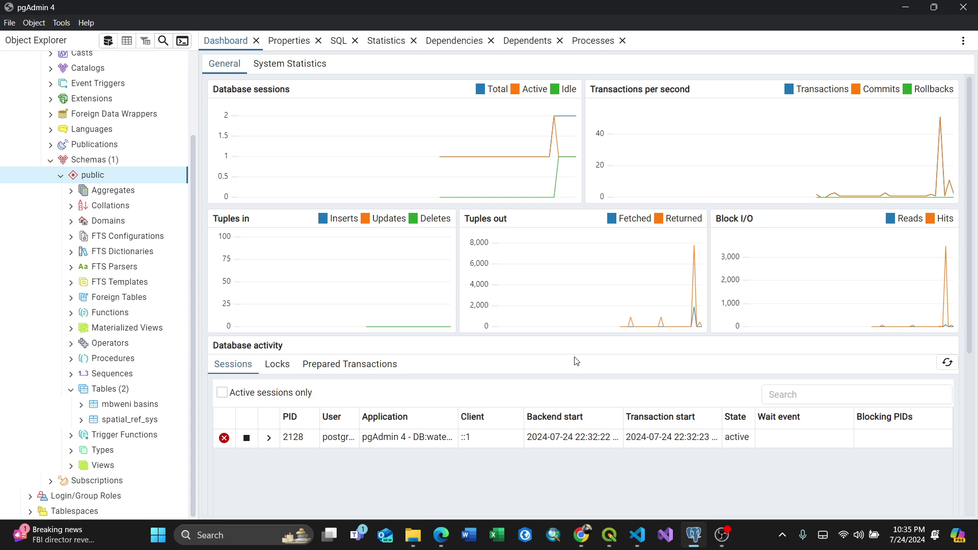
mouse_move(609, 535)
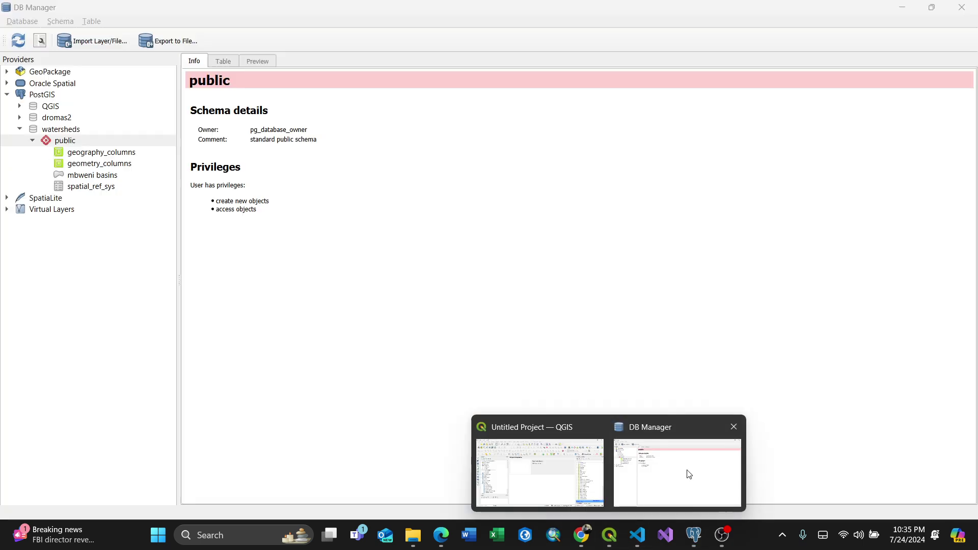
Step: Choose the Contours_labels5m shapefile as the input in DB Manager's Import vector layer dialog
click(691, 474)
click(323, 246)
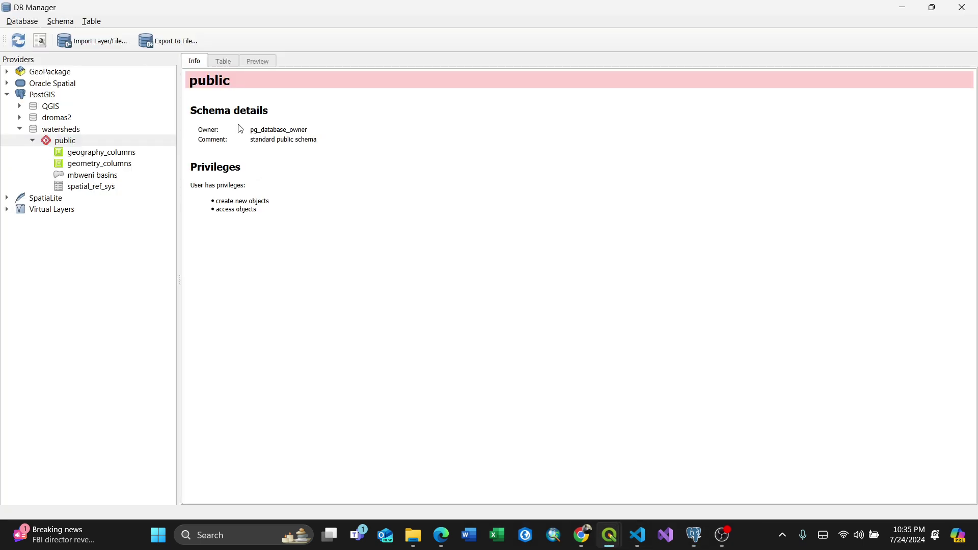
click(99, 41)
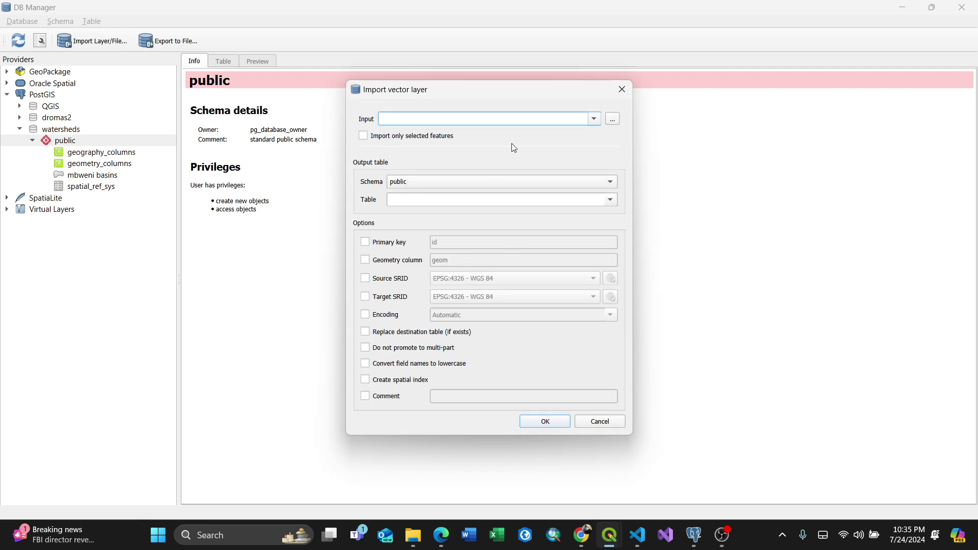
click(616, 120)
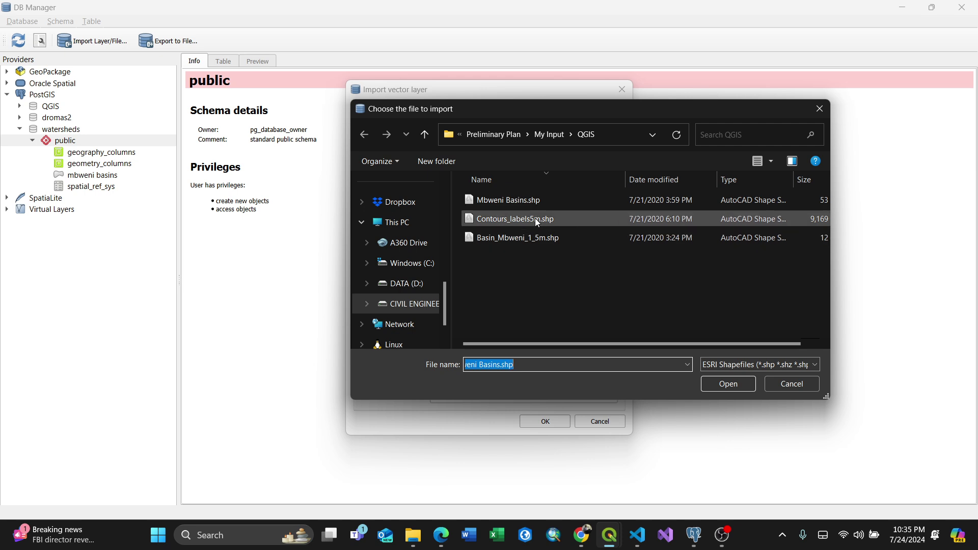
click(521, 221)
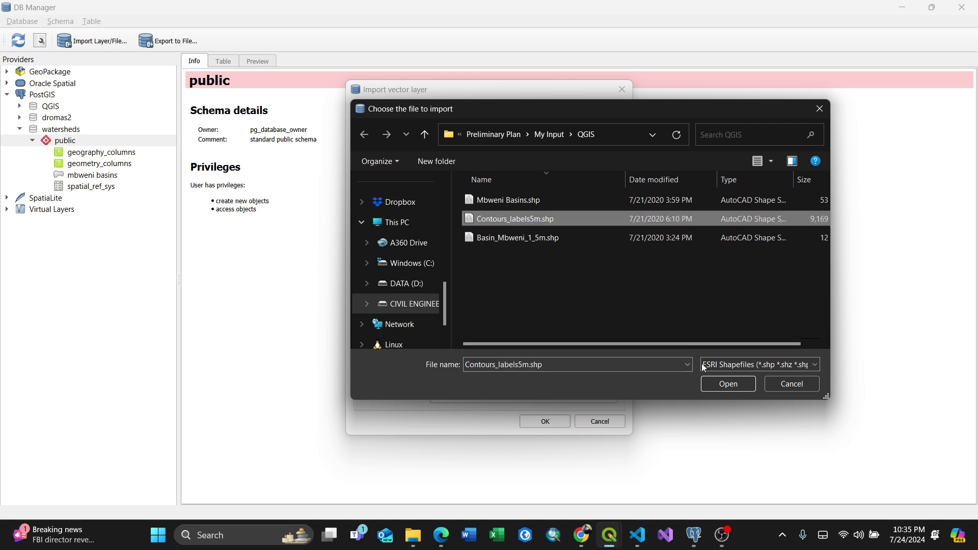
click(726, 385)
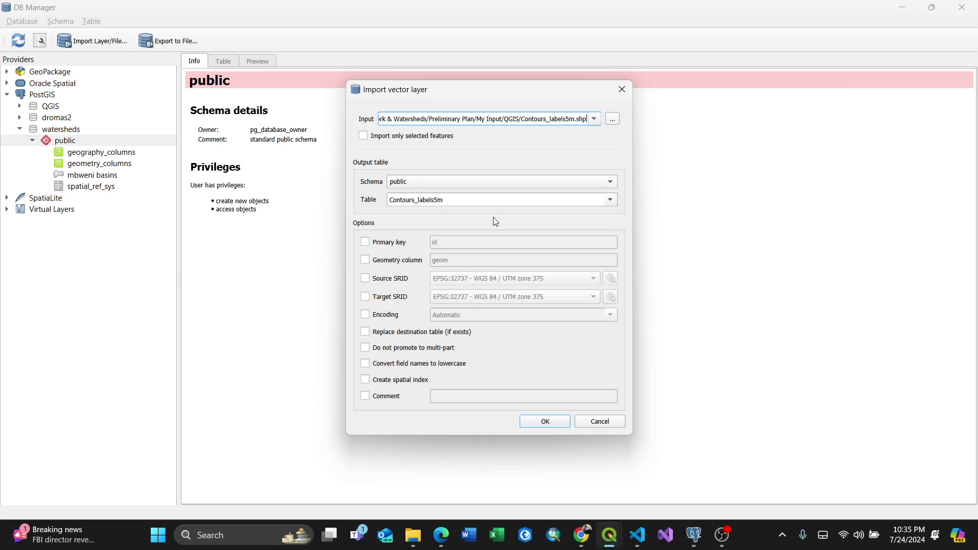
Step: Add a primary key, set source and target SRID 32737, and import into public
click(365, 243)
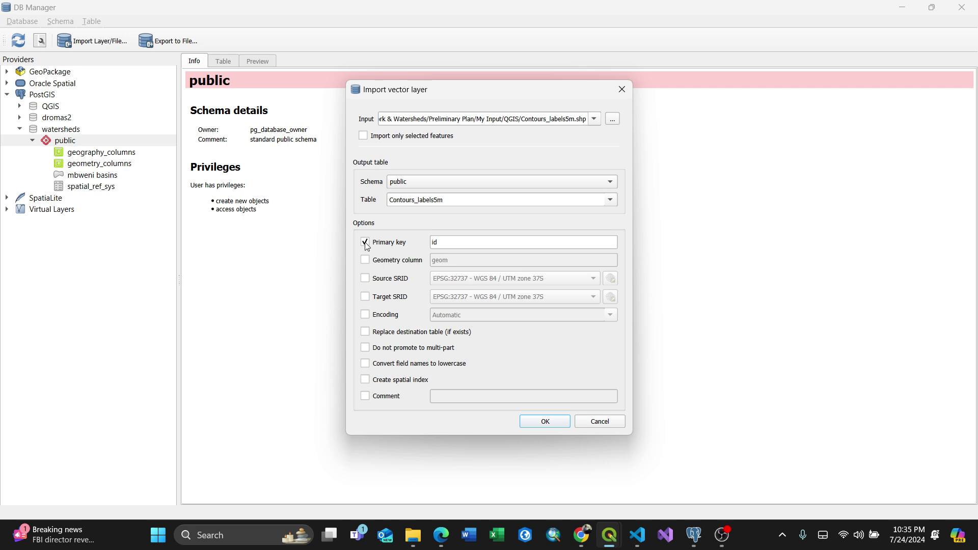
click(366, 278)
click(366, 298)
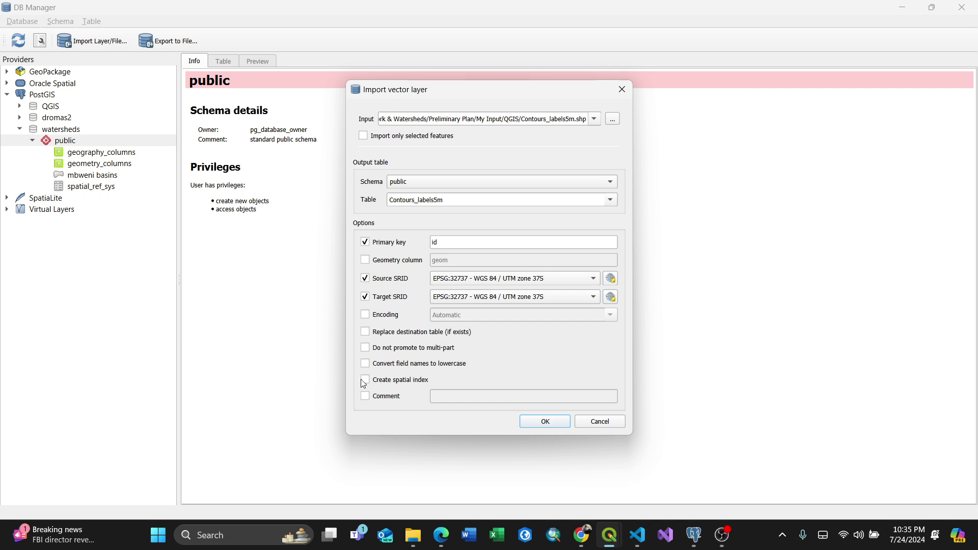
click(541, 423)
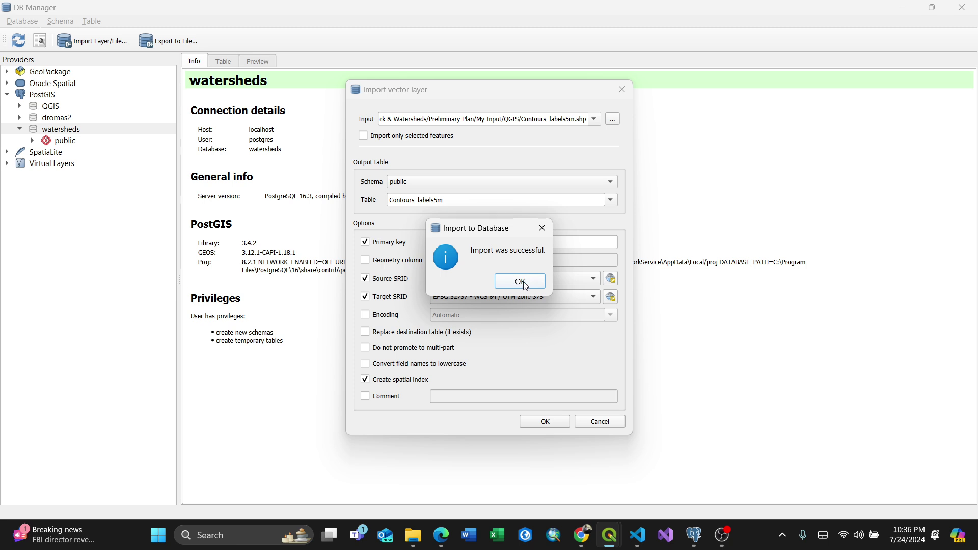
Step: Reconnect watersheds and view Contours_labels5m's info (3178 MultiLineString rows), then switch to pgAdmin
click(525, 285)
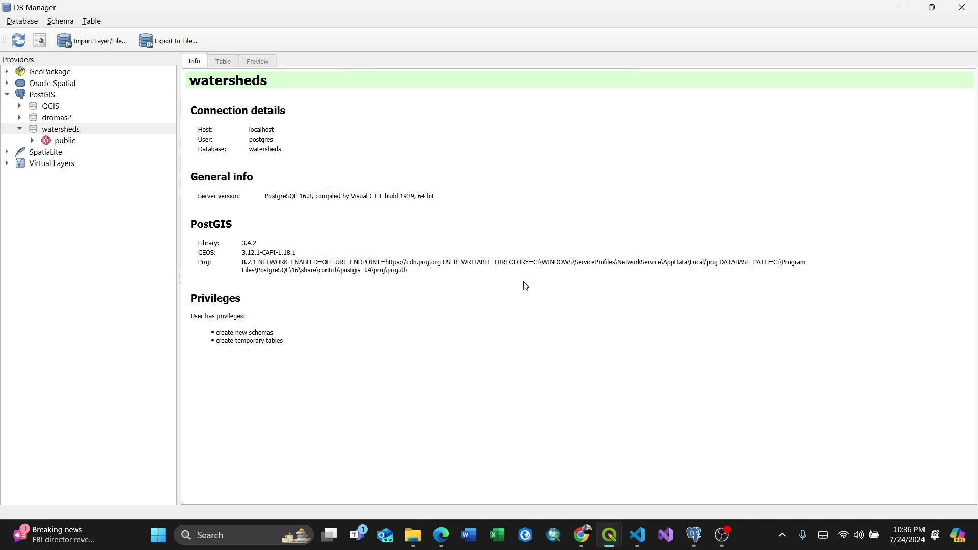
right_click(70, 132)
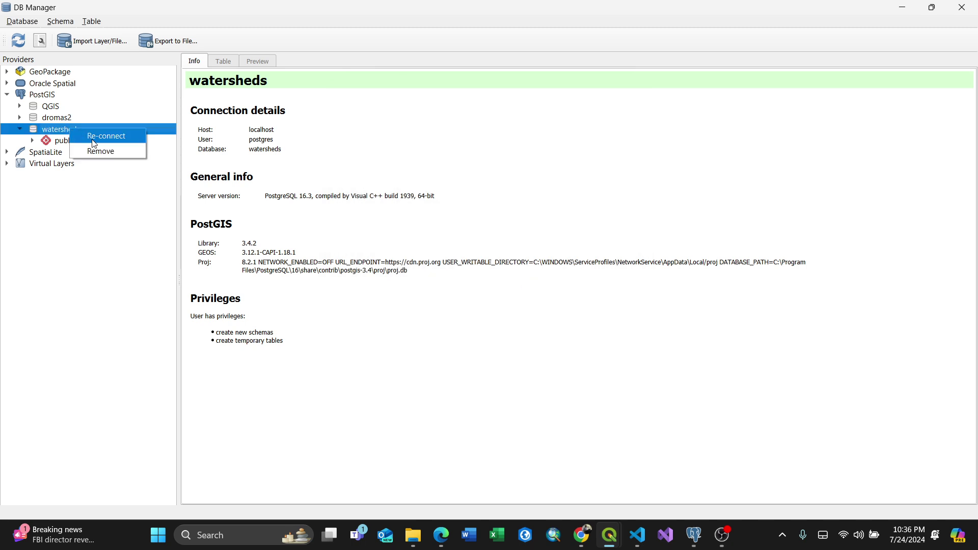
click(34, 143)
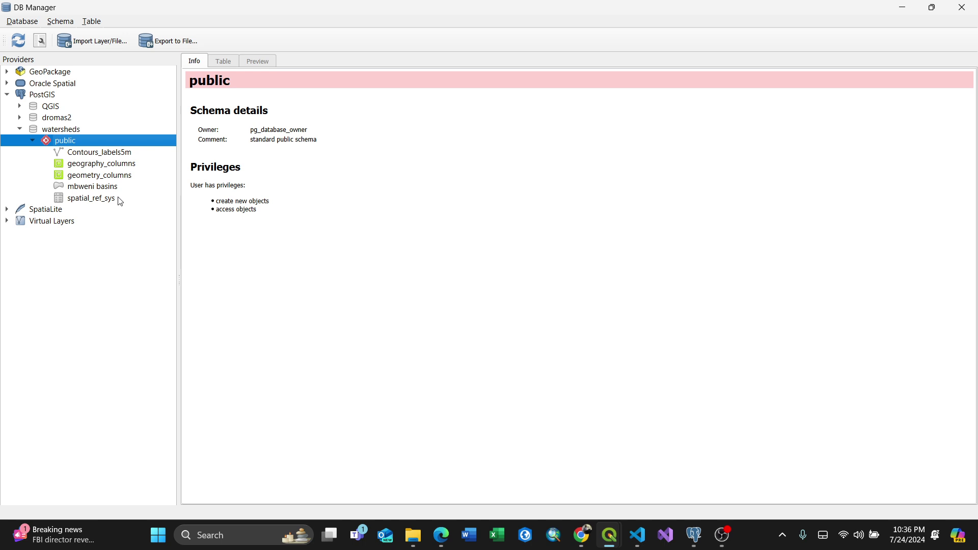
click(111, 153)
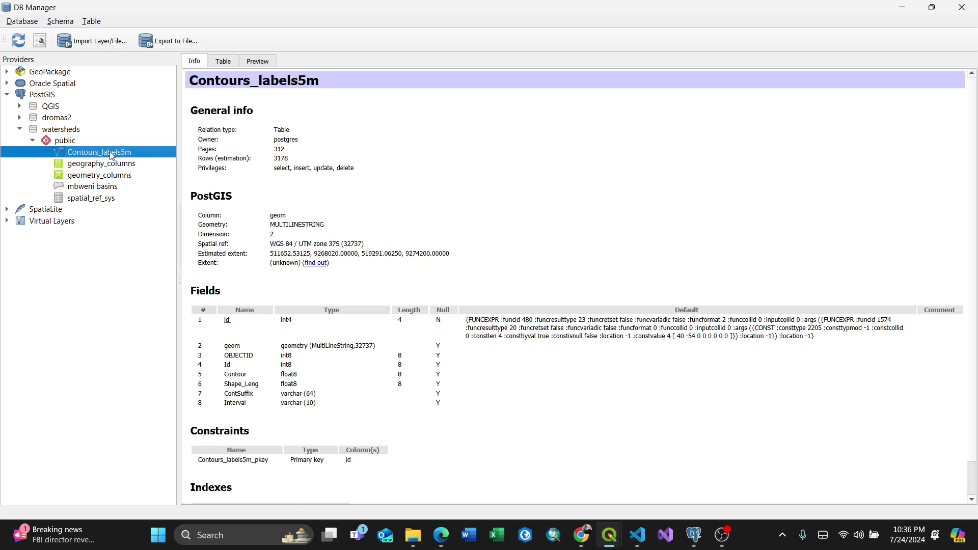
click(694, 535)
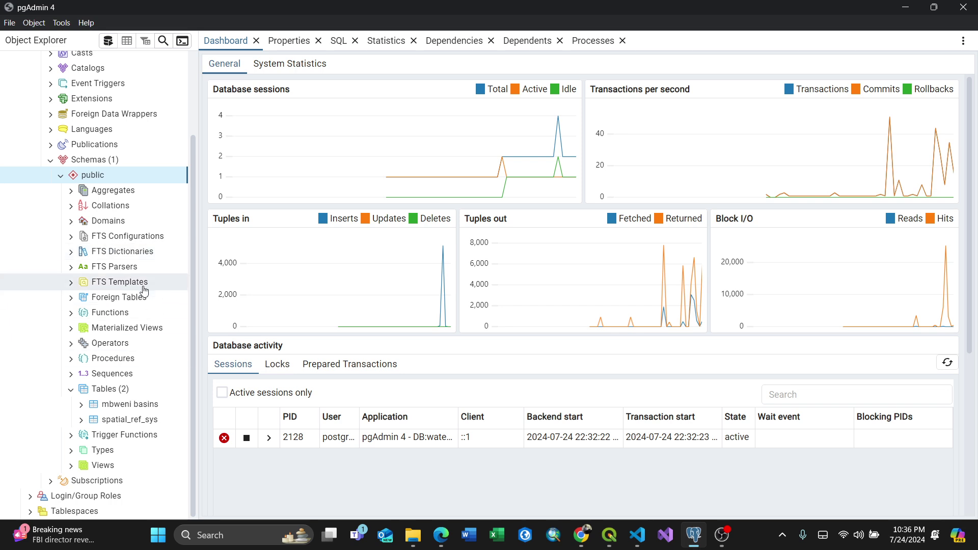
Step: Refresh the public Tables list and view all 3178 rows of Contours_labels5m
click(122, 390)
right_click(124, 389)
click(153, 418)
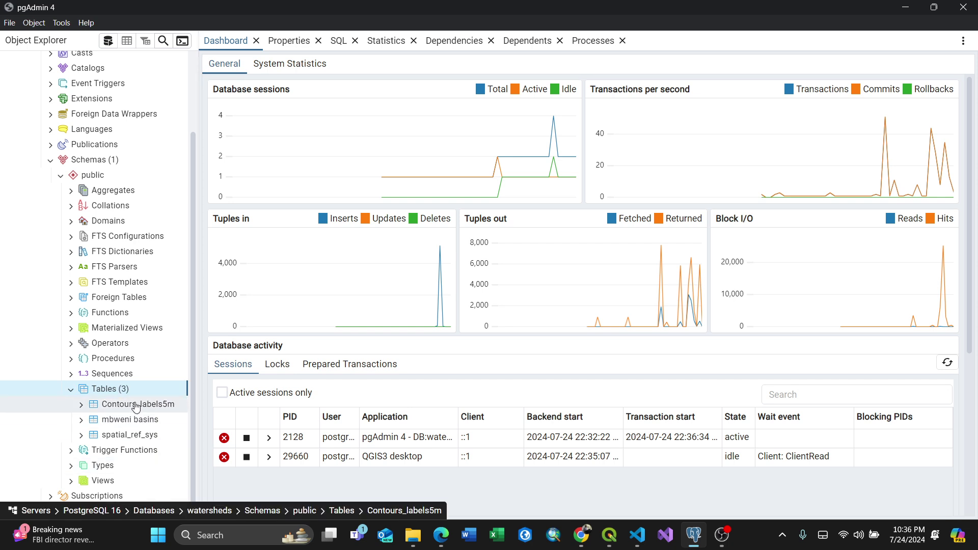
right_click(136, 405)
mouse_move(172, 325)
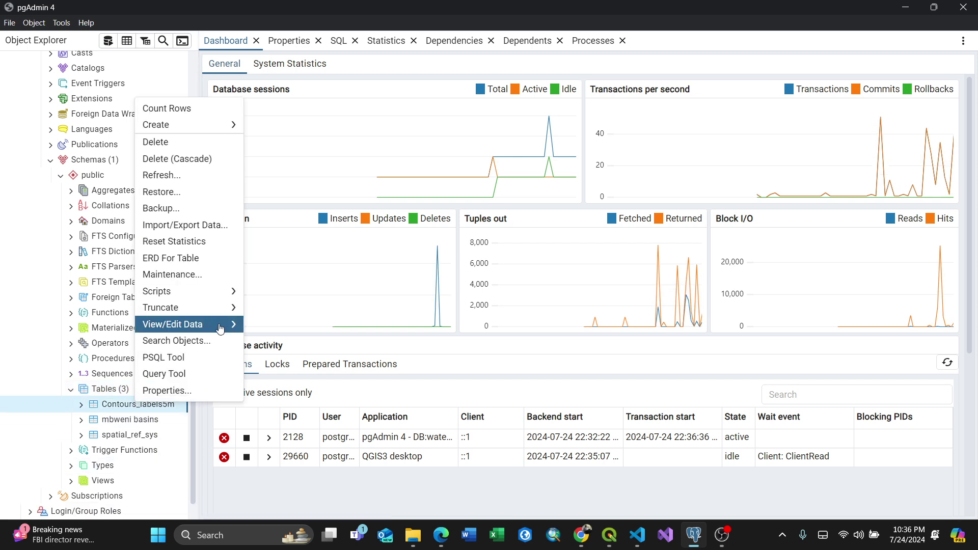
click(284, 328)
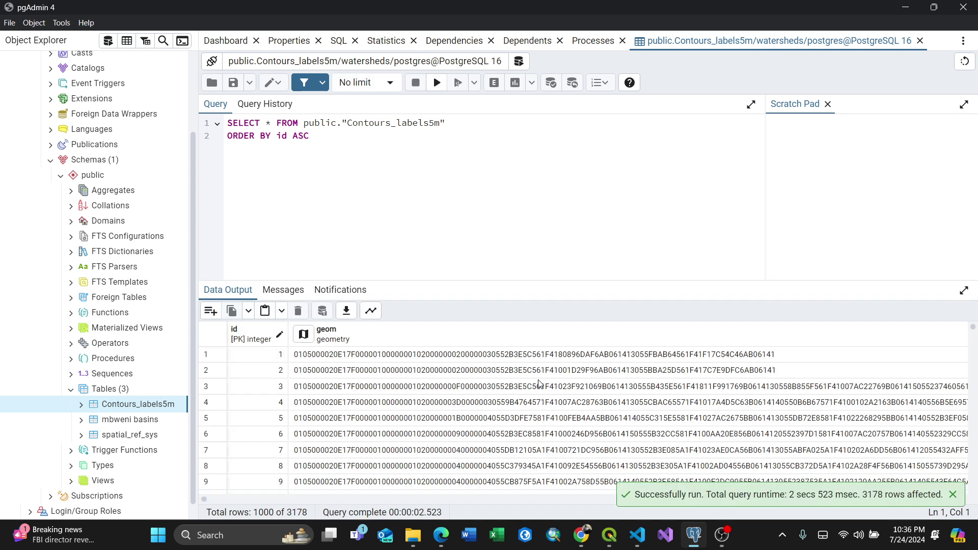
Step: Draw the geom column's contour lines in pgAdmin's geometry viewer and pan around, then return to QGIS
click(303, 337)
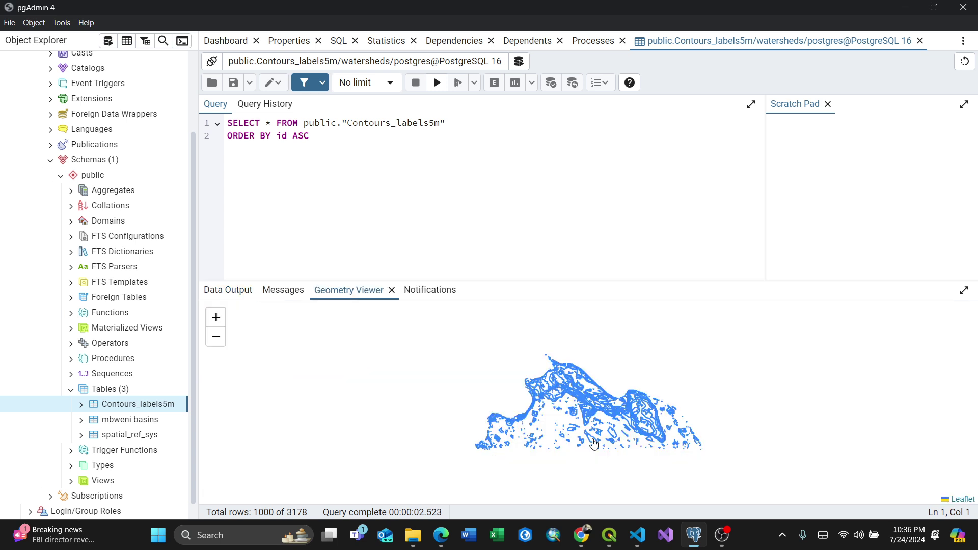
drag(600, 429, 561, 397)
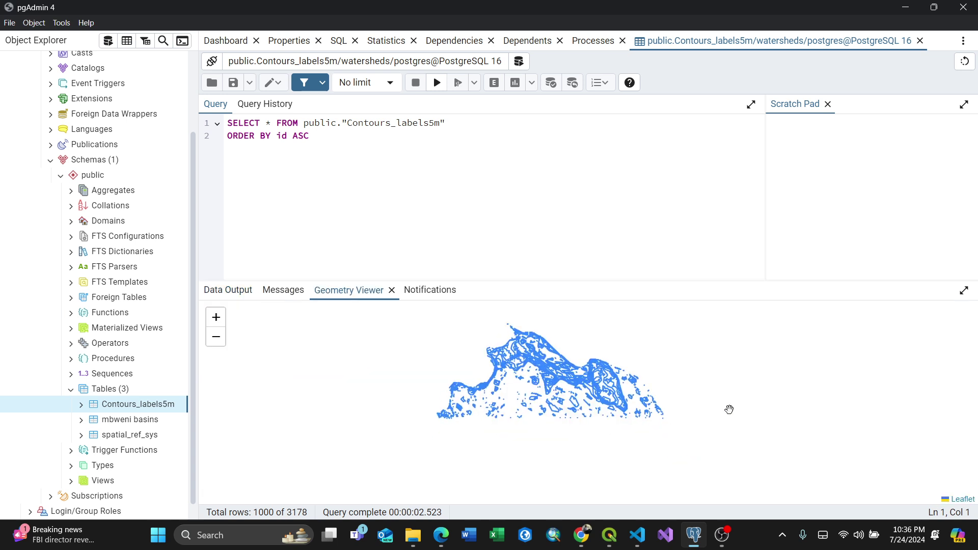
scroll(559, 372, up, 1)
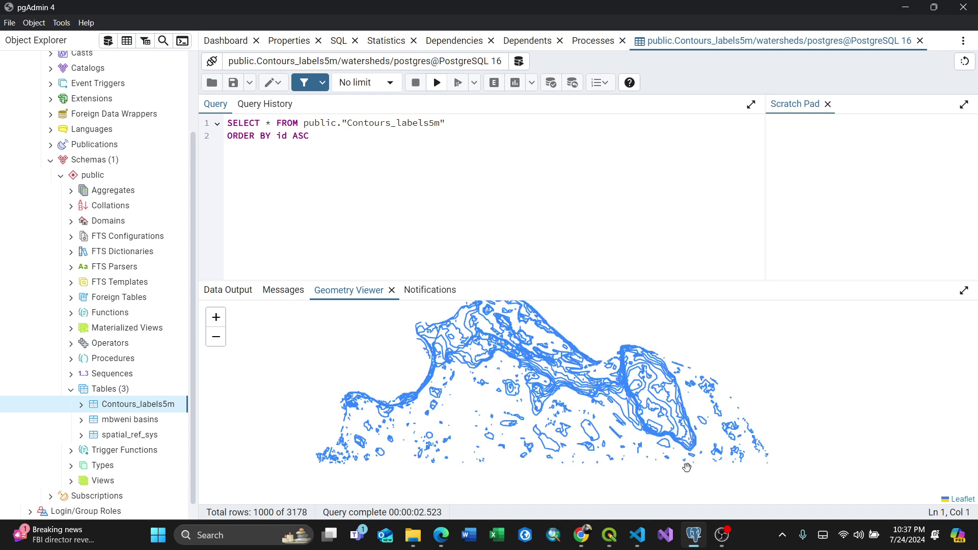
mouse_move(610, 535)
click(663, 495)
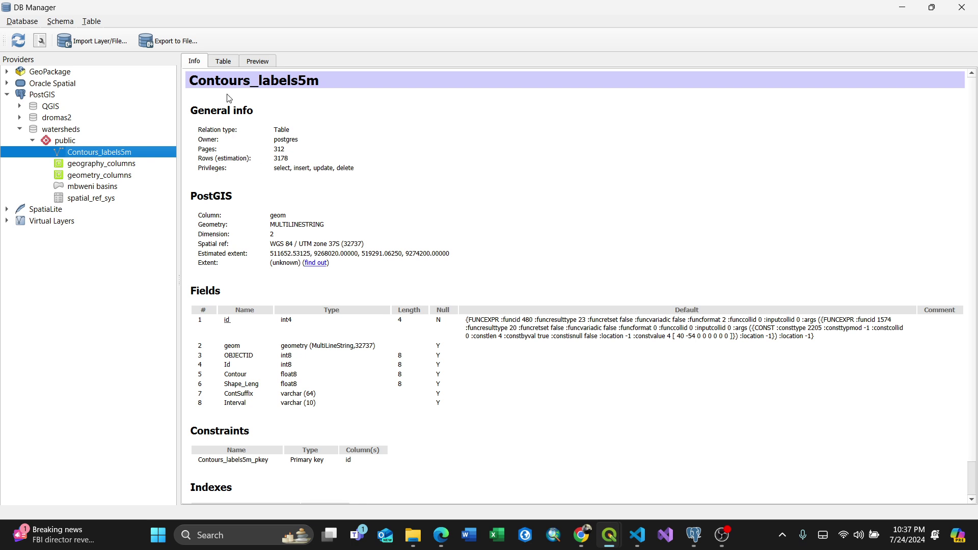
Step: Show Contours_labels5m's rows and map preview in DB Manager, comparing with pgAdmin's viewer
click(222, 63)
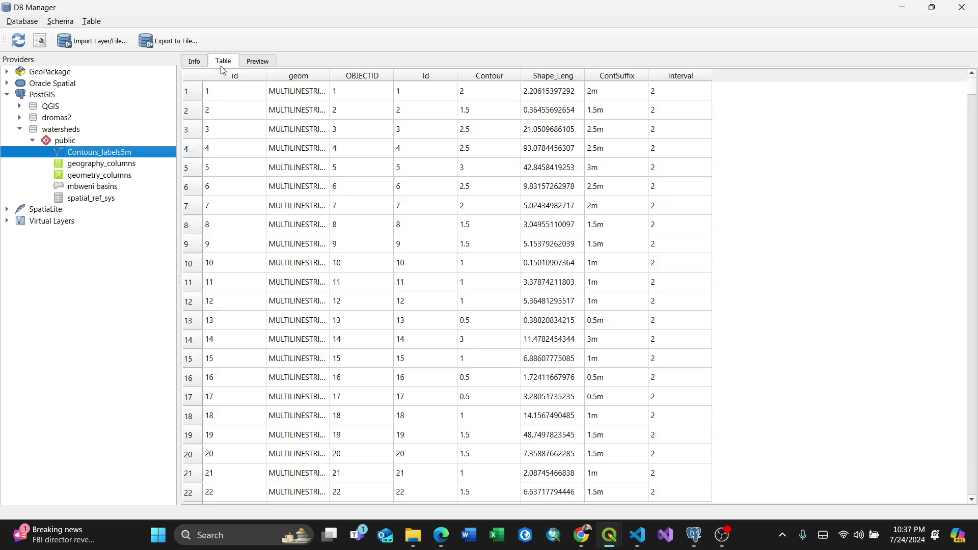
click(254, 62)
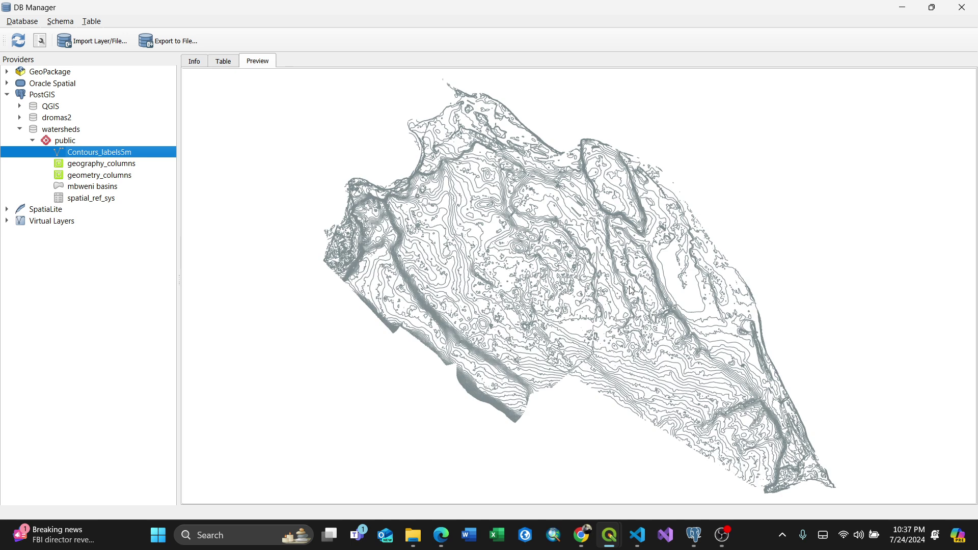
click(611, 262)
scroll(554, 276, up, 3)
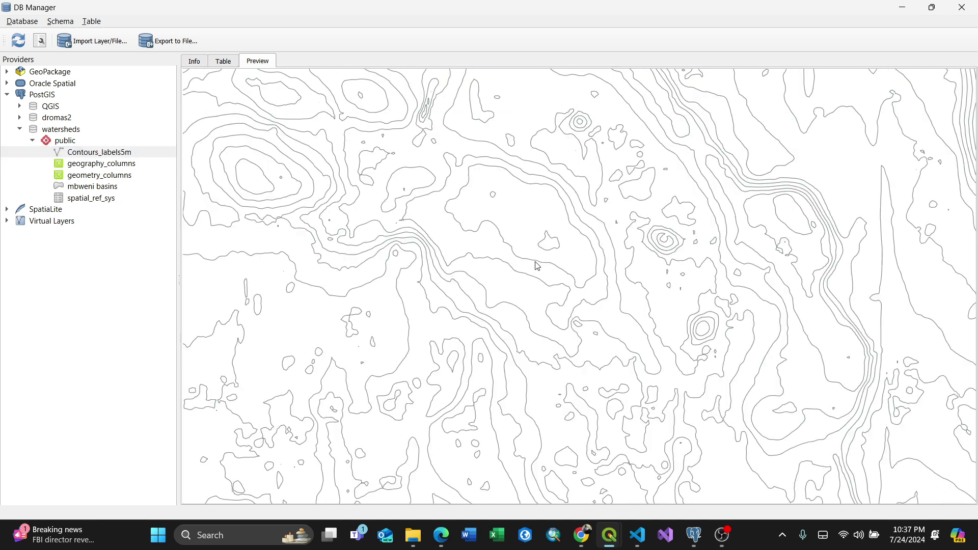
scroll(505, 290, down, 1)
scroll(505, 314, down, 2)
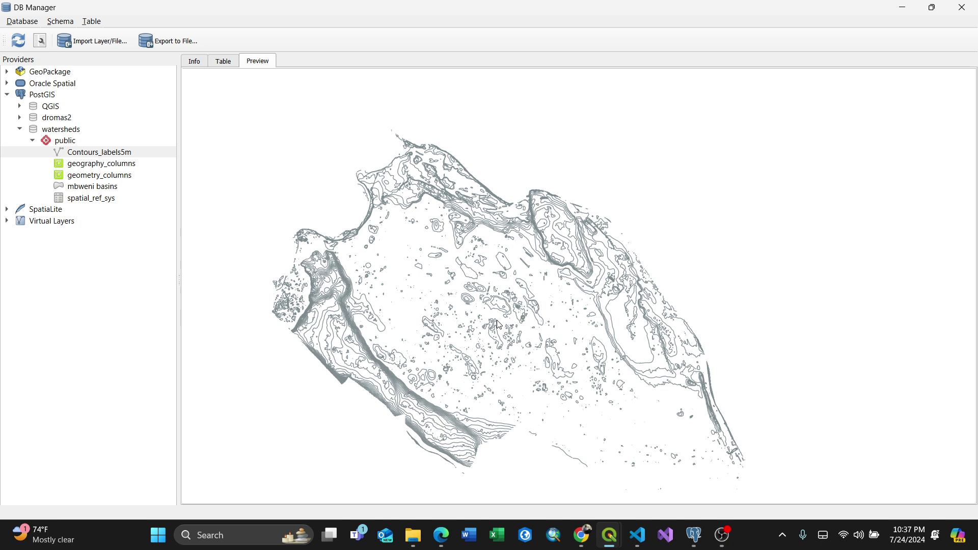
click(694, 535)
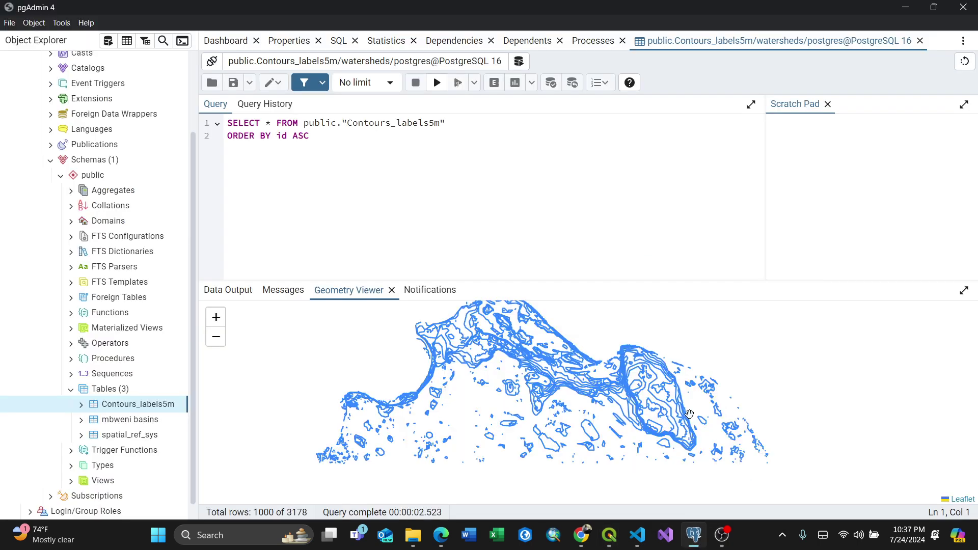
scroll(565, 390, up, 3)
scroll(527, 390, down, 3)
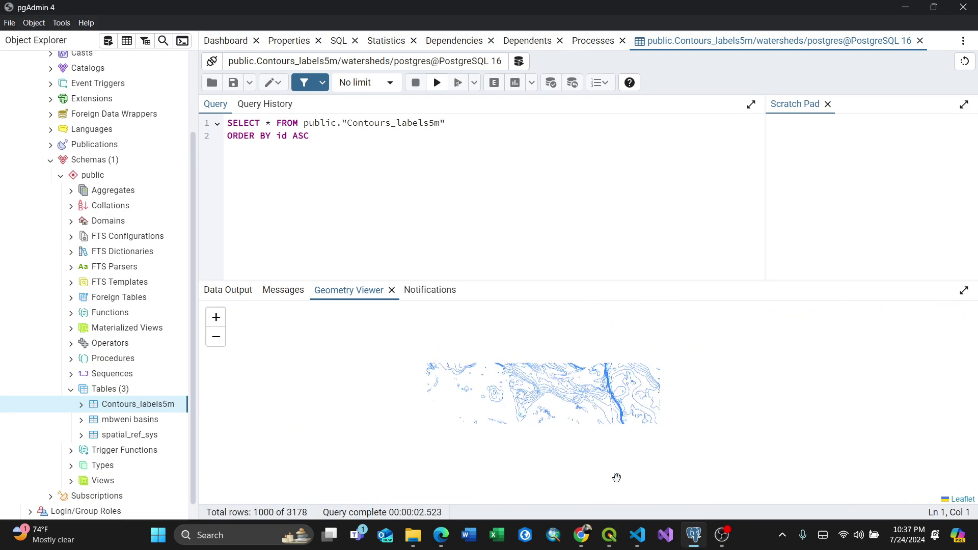
click(609, 535)
click(653, 493)
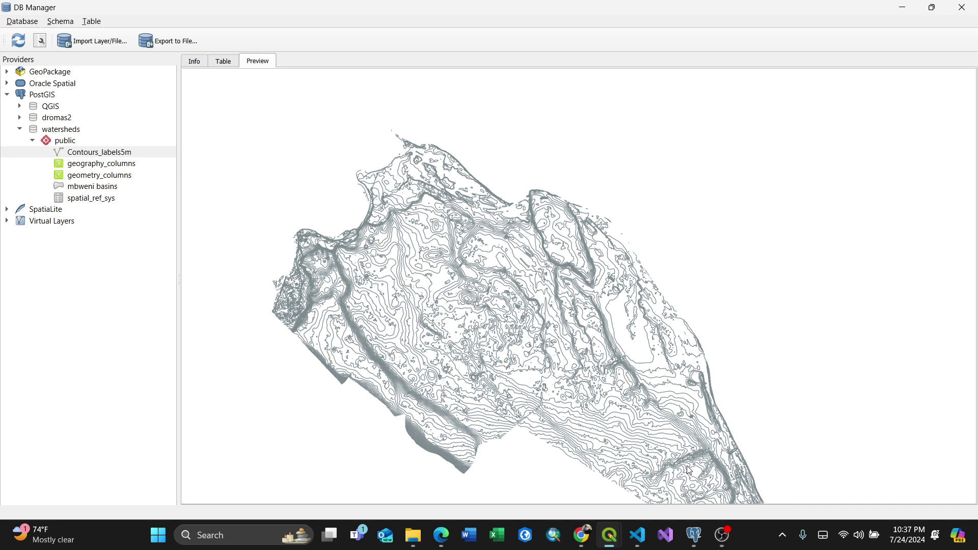
click(609, 535)
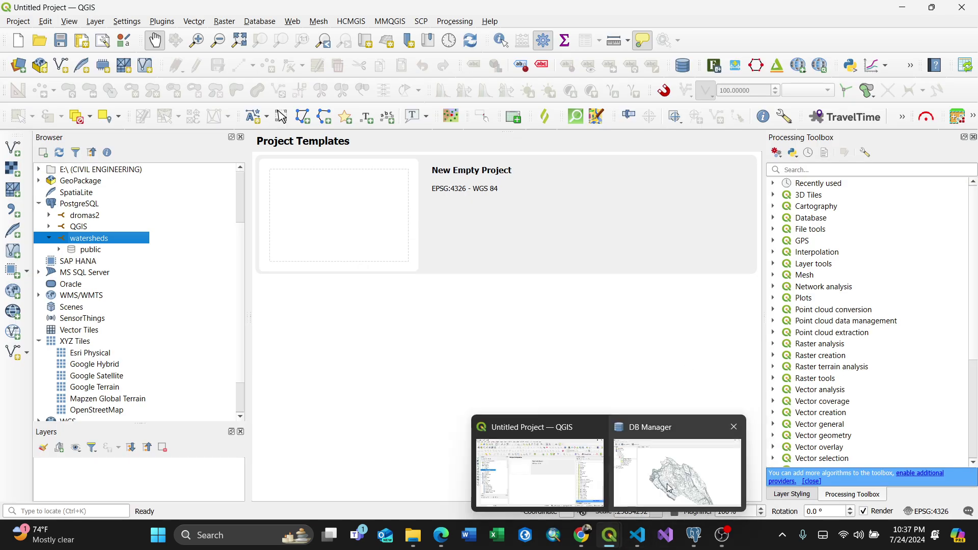
click(673, 482)
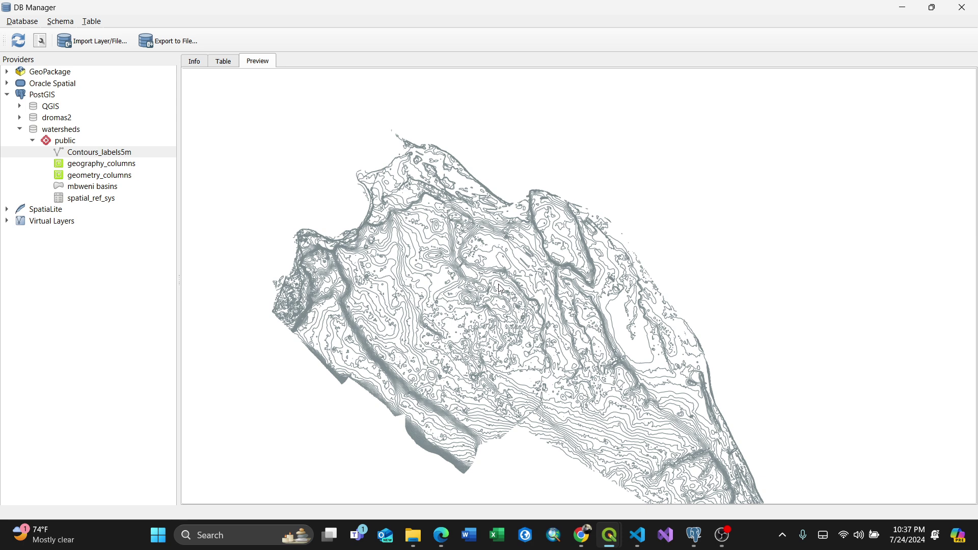
click(747, 548)
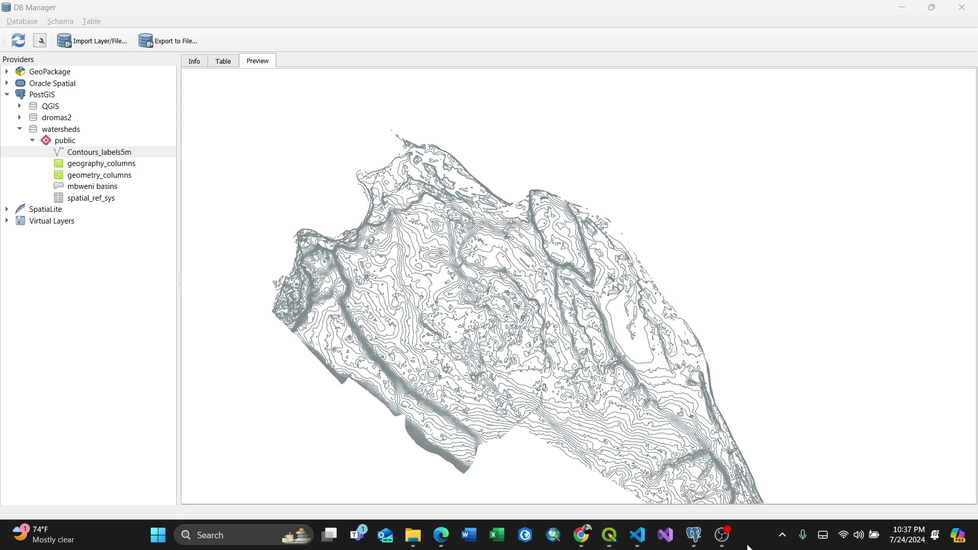